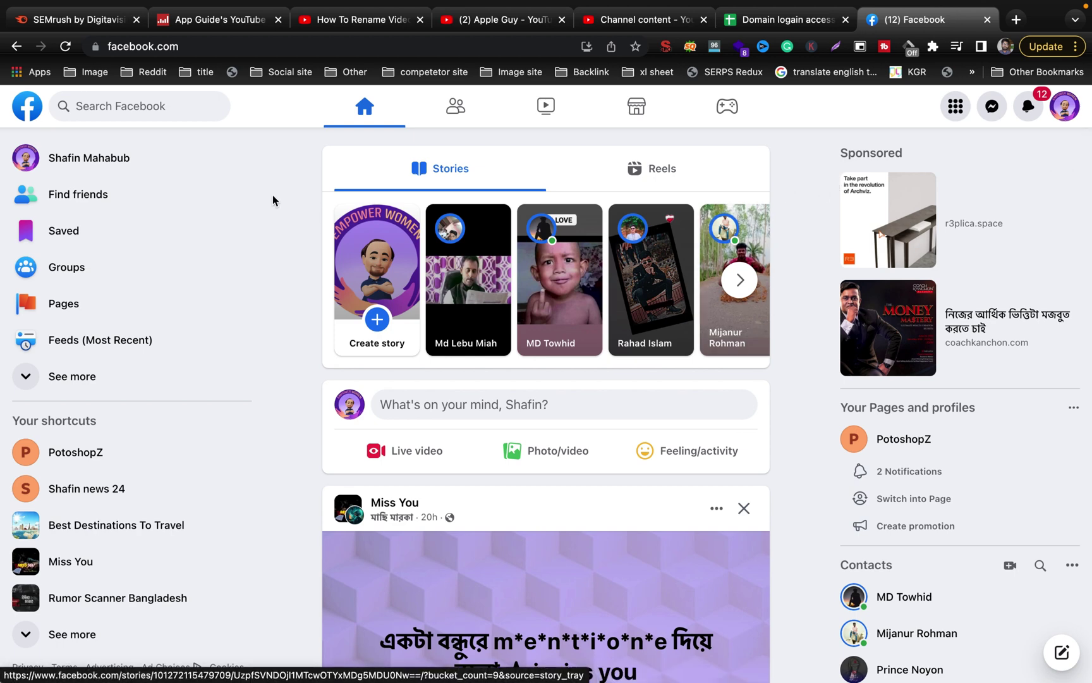
- Open the Pages you manage list, with PotoshopZ at the top
left_click(124, 308)
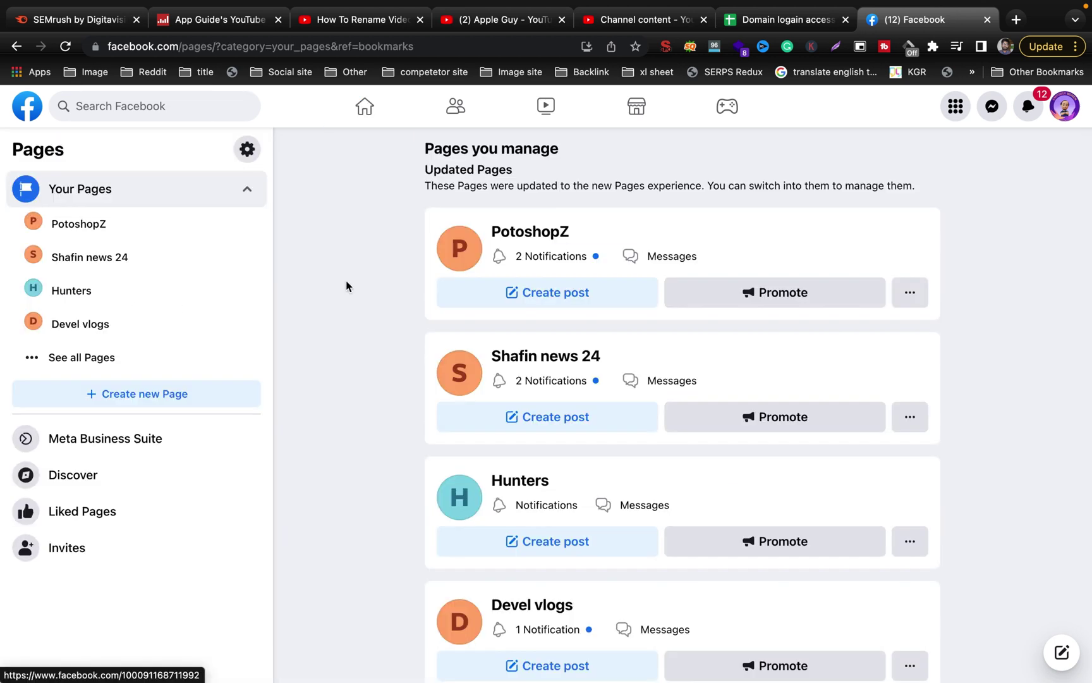
scroll(609, 299, "down", 2)
scroll(610, 299, "up", 2)
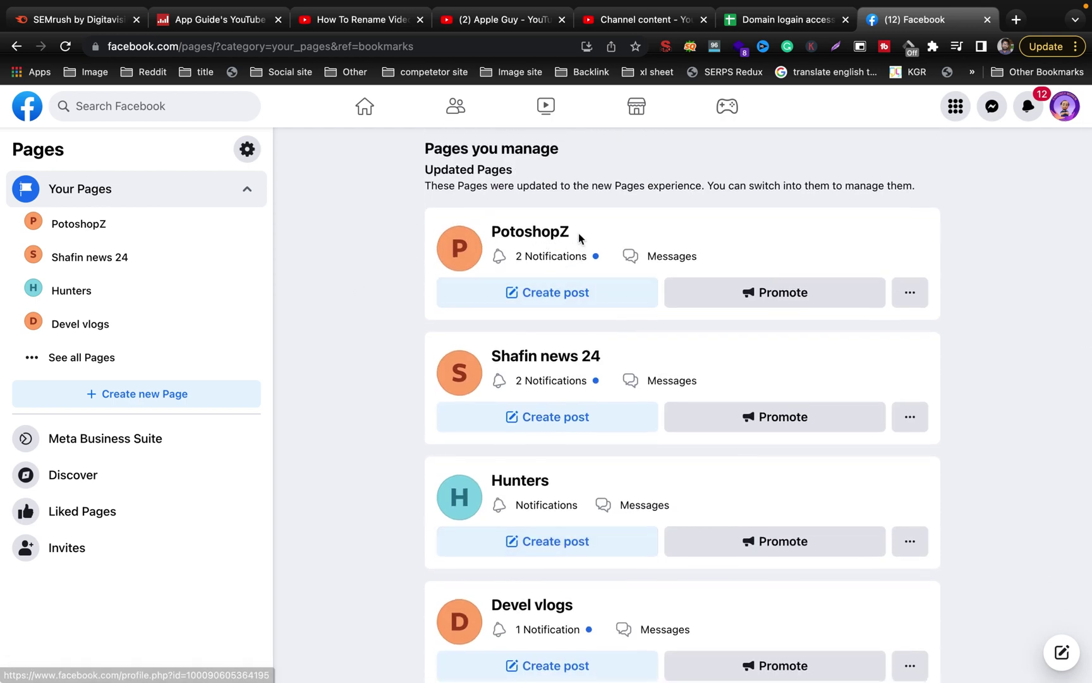
left_click_drag(577, 235, 492, 232)
left_click(927, 170)
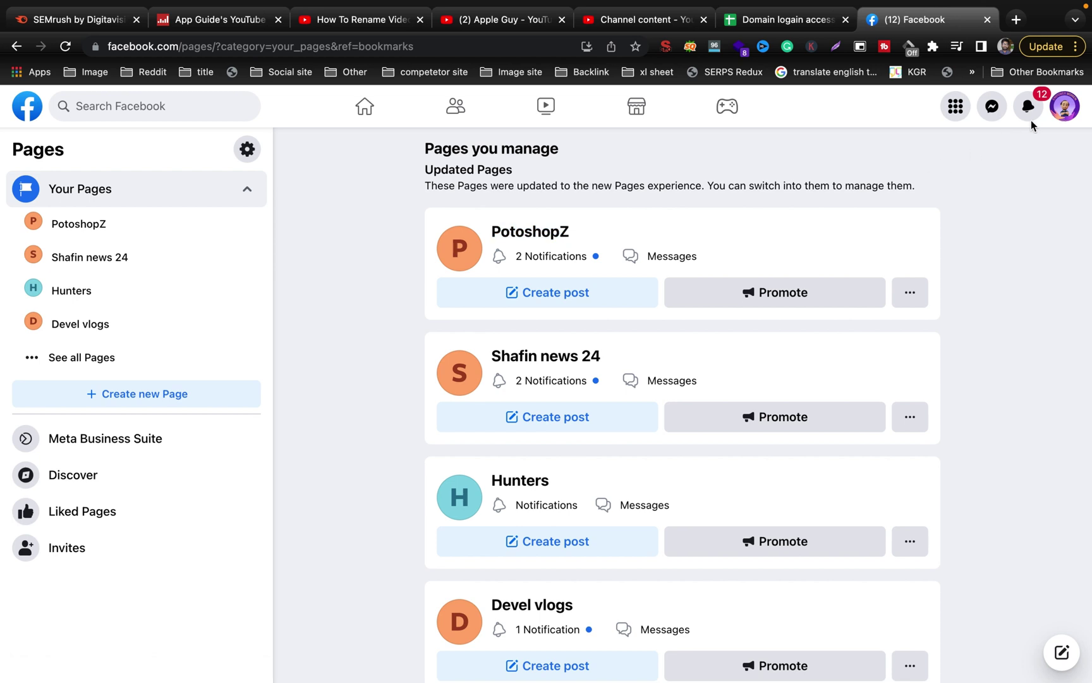
- Browse all profiles and Pages from the account menu, then close that list
left_click(1065, 112)
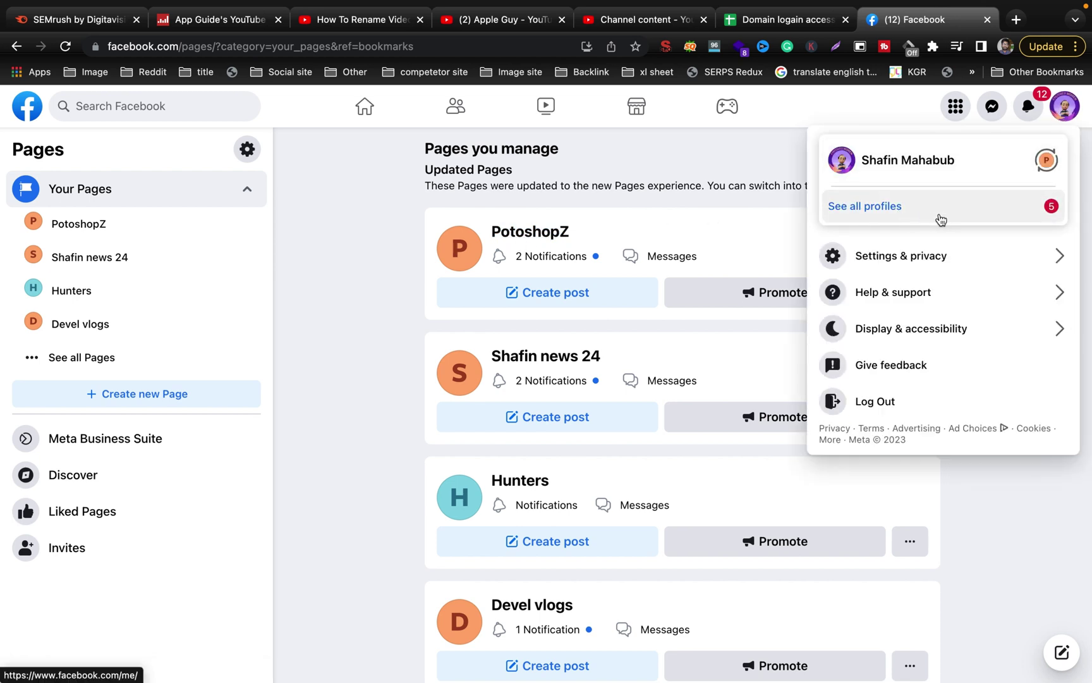
left_click(879, 207)
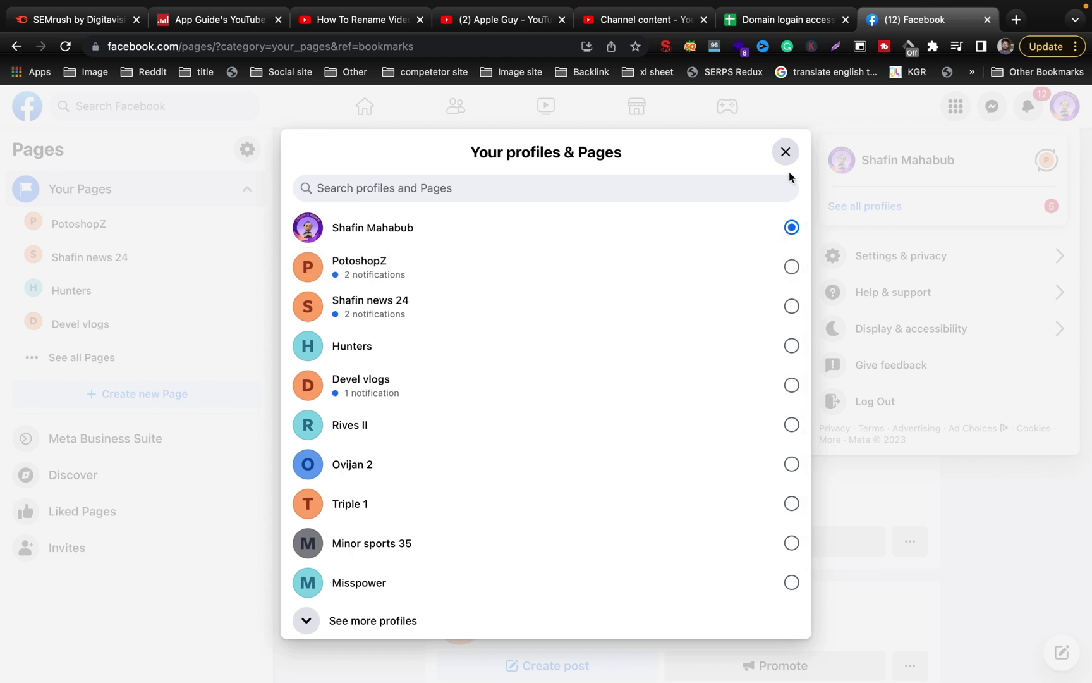
left_click(785, 152)
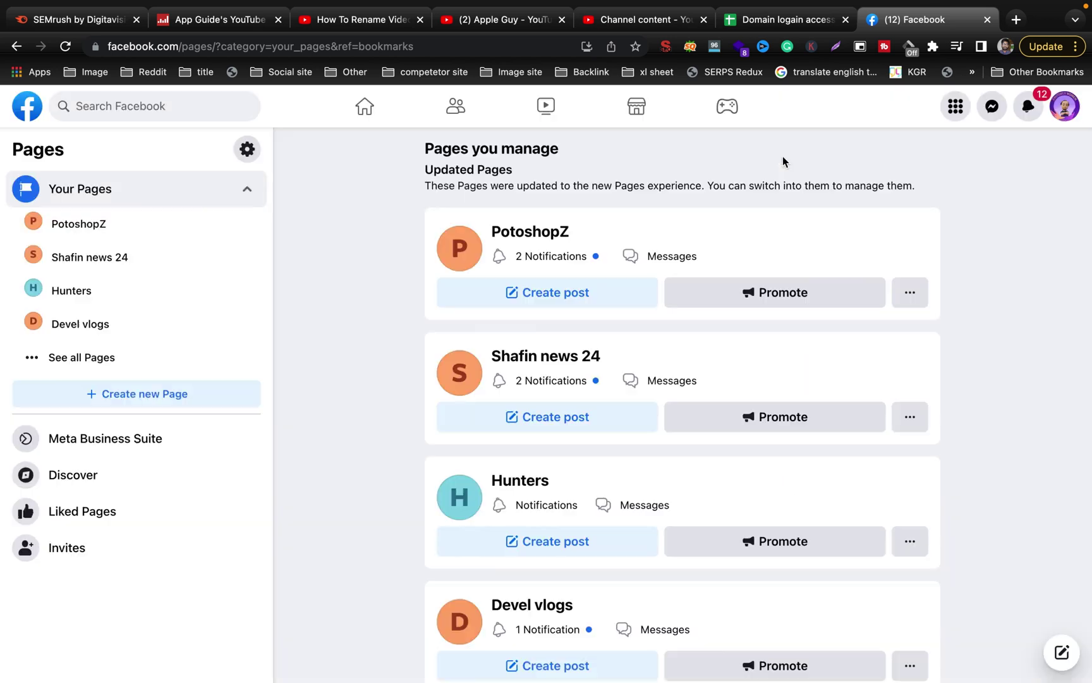
- Open the PotoshopZ Page profile and switch the account to act as that Page
left_click(552, 237)
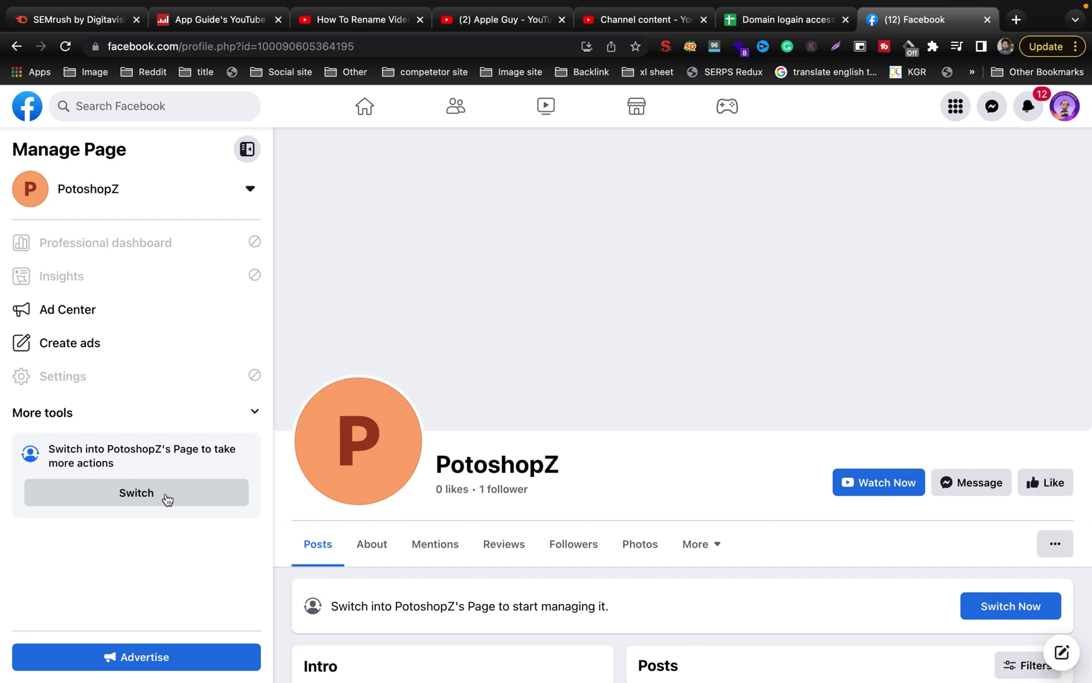
left_click(137, 493)
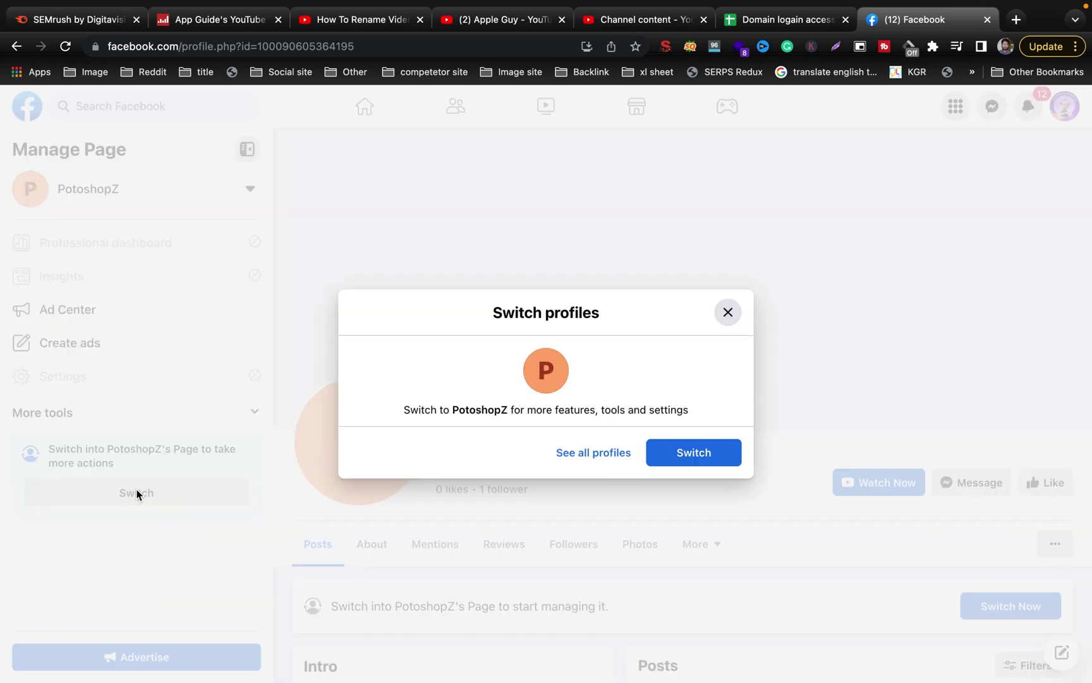
left_click(686, 454)
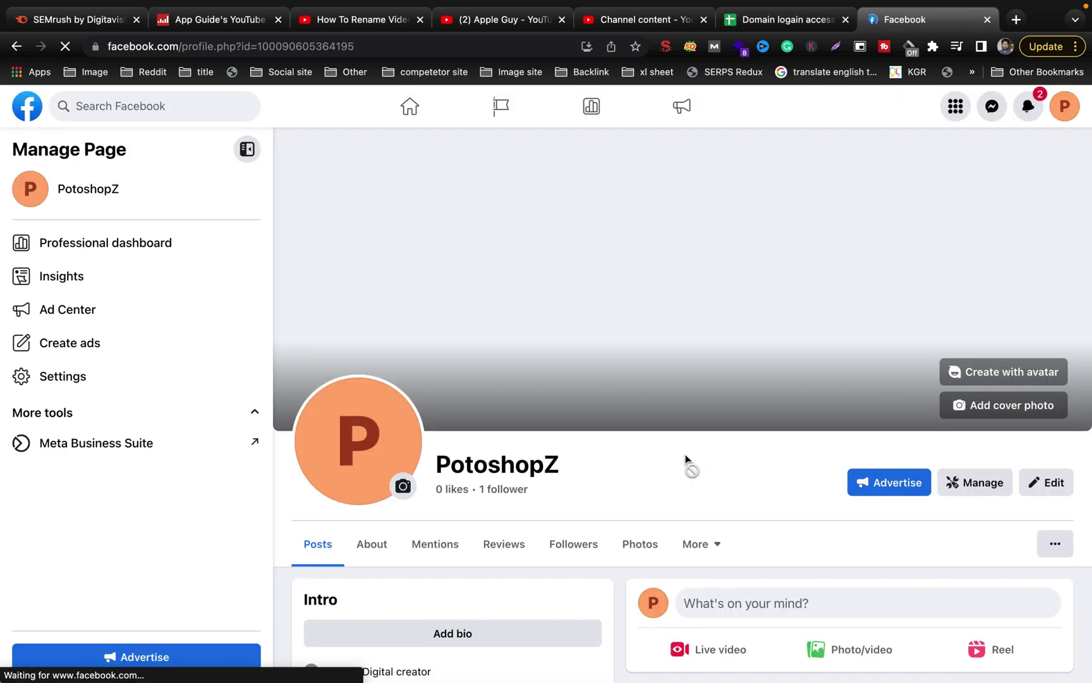
scroll(685, 454, "down", 3)
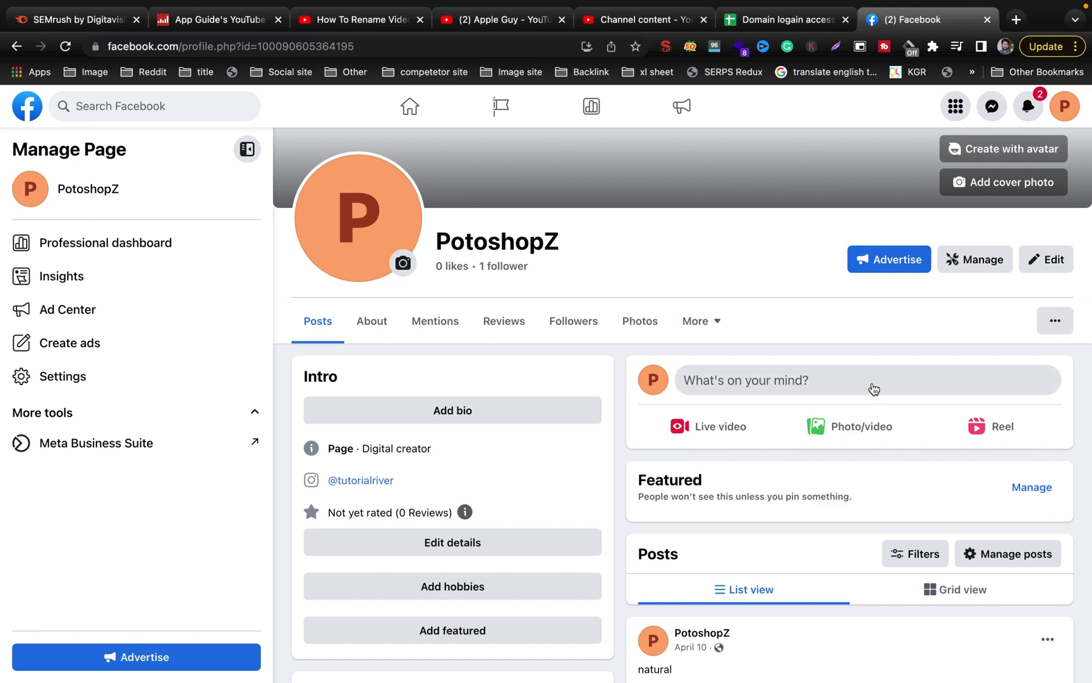
scroll(846, 270, "up", 3)
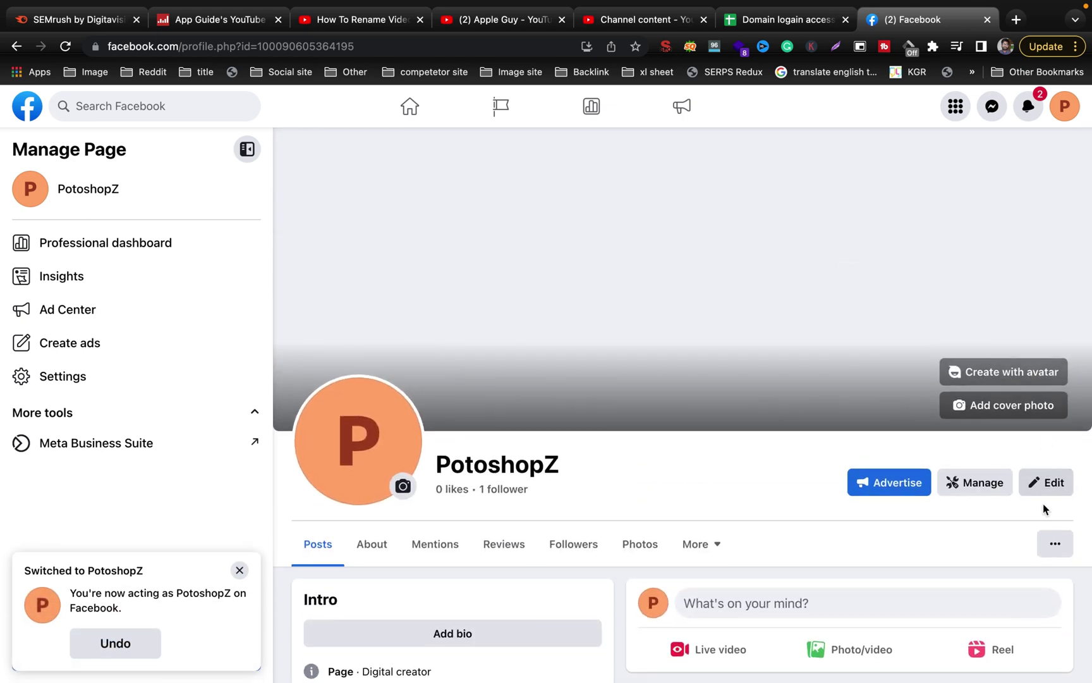
left_click(1048, 483)
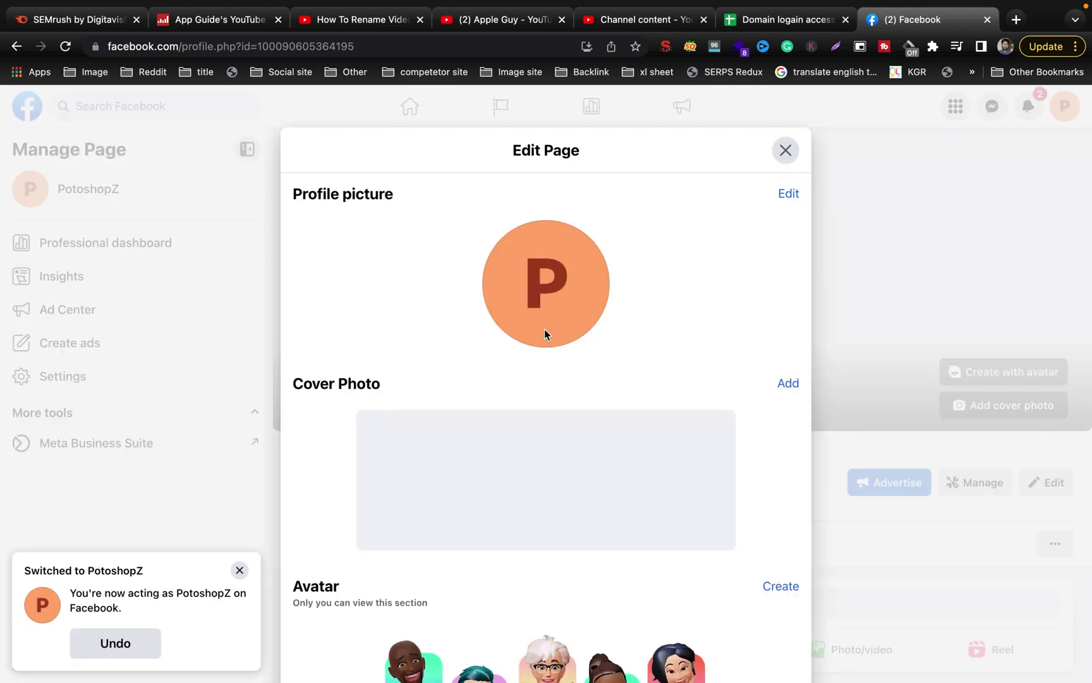
scroll(544, 333, "down", 1)
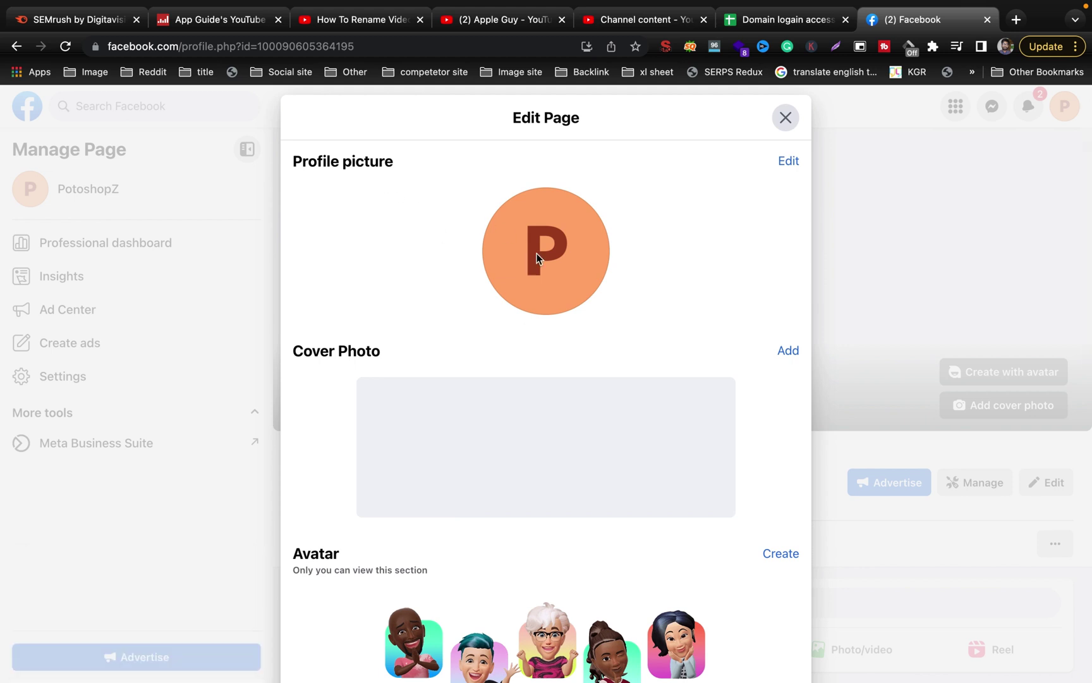
scroll(555, 255, "down", 1)
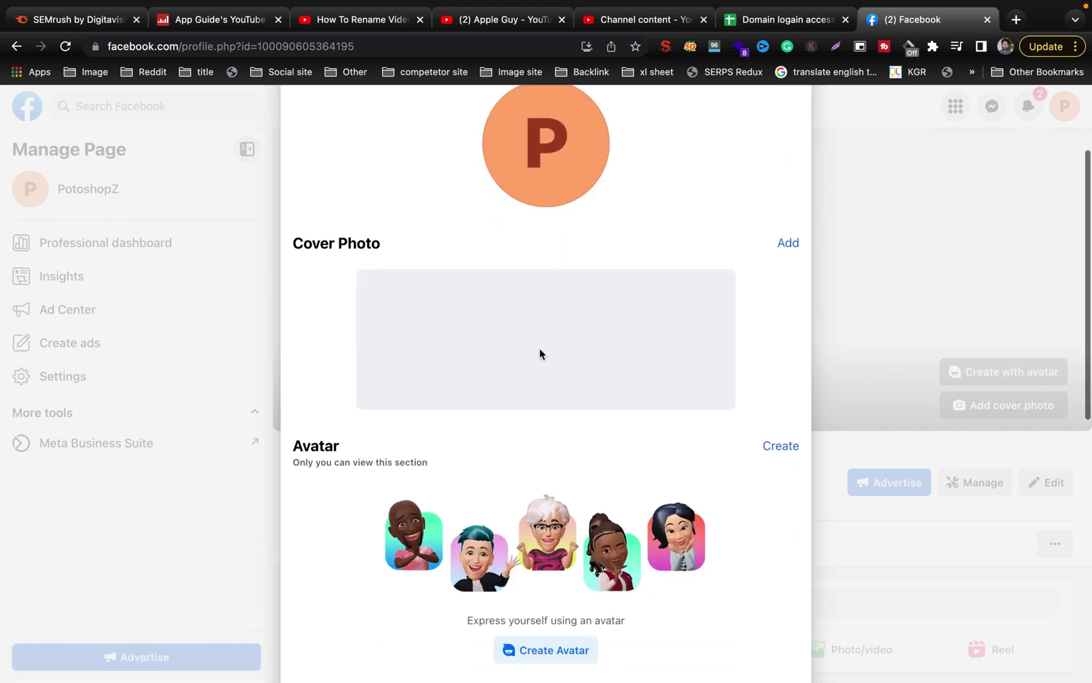
scroll(540, 352, "down", 2)
scroll(539, 353, "down", 1)
scroll(540, 352, "down", 2)
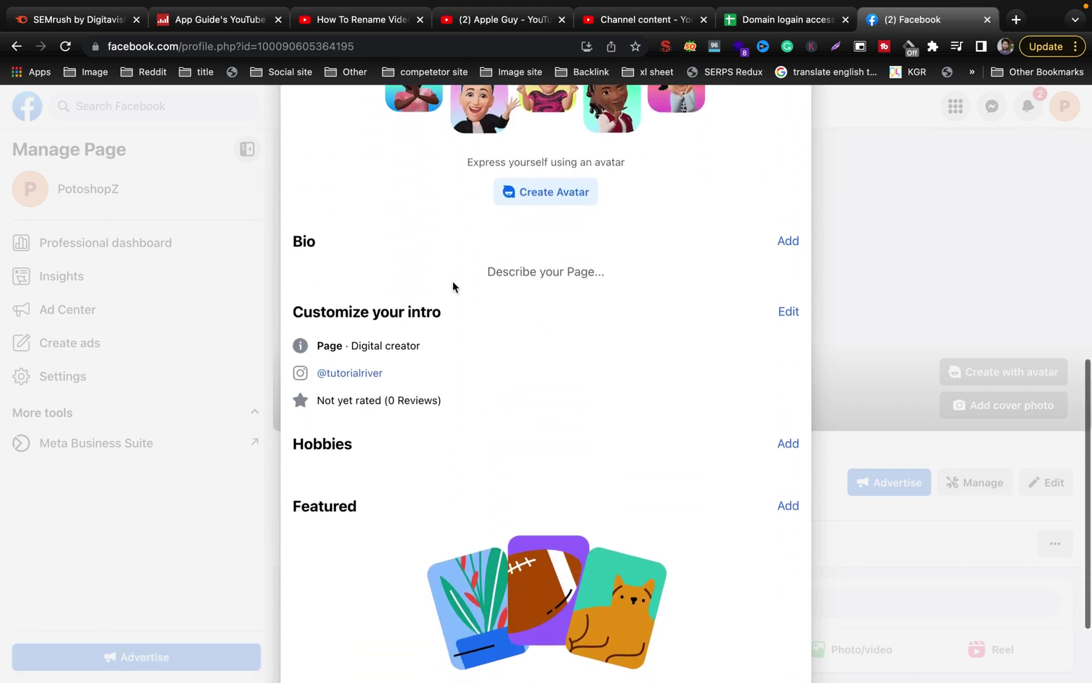
scroll(540, 367, "down", 1)
scroll(540, 367, "up", 3)
scroll(649, 273, "up", 3)
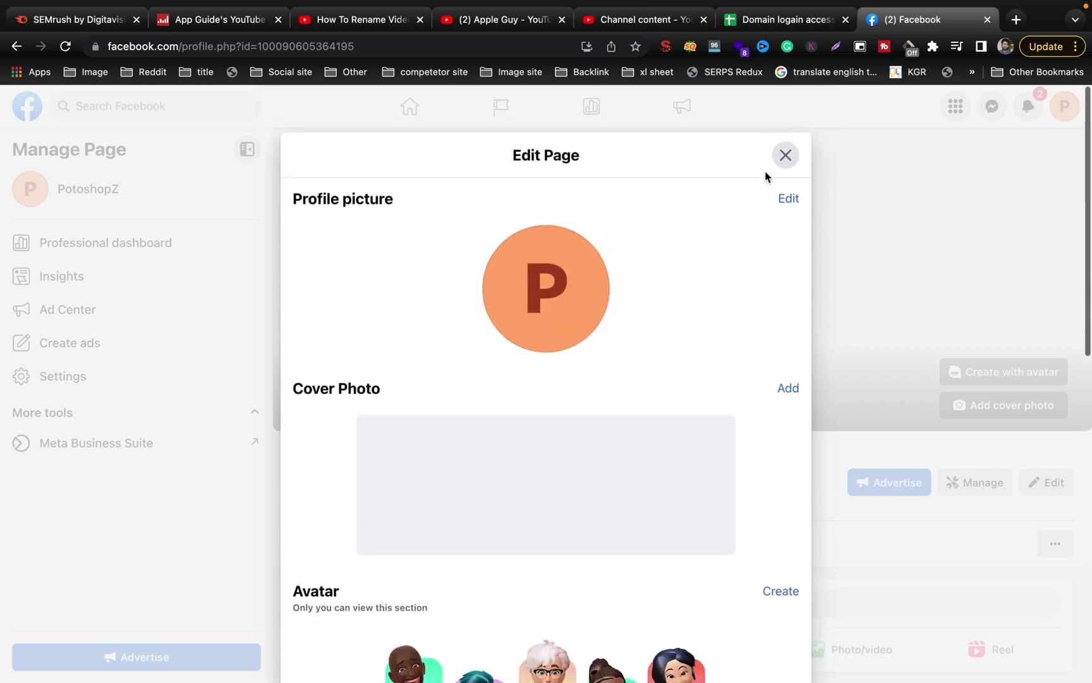
left_click(785, 152)
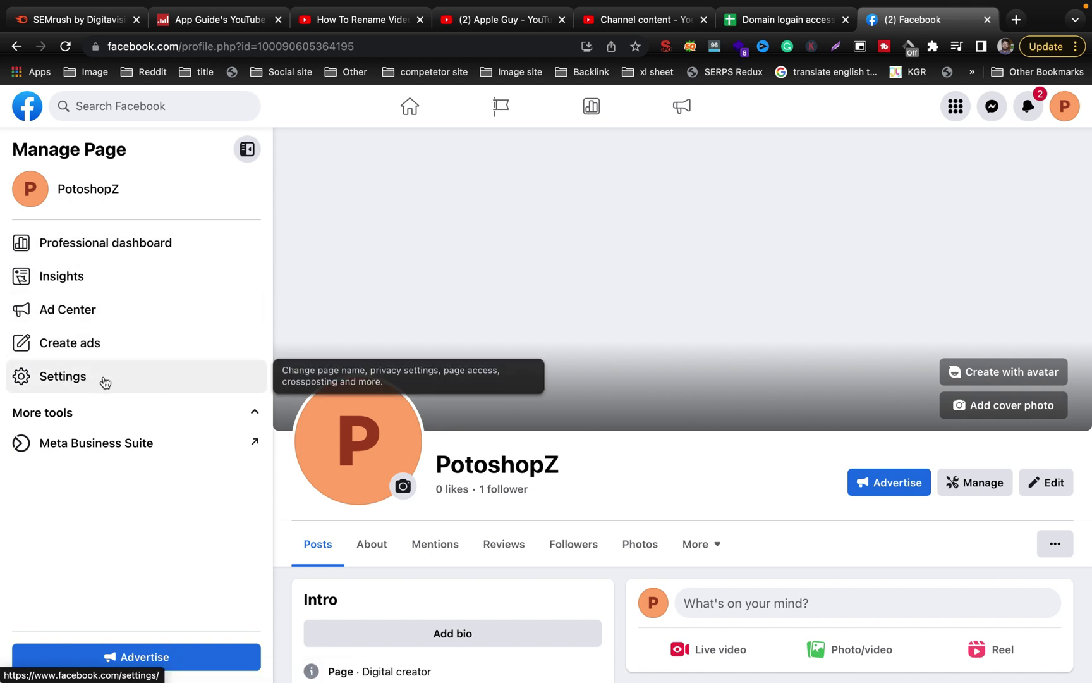
- In General Page settings, edit the PotoshopZ name field to 'Potoshop Tutorial 24'
left_click(130, 379)
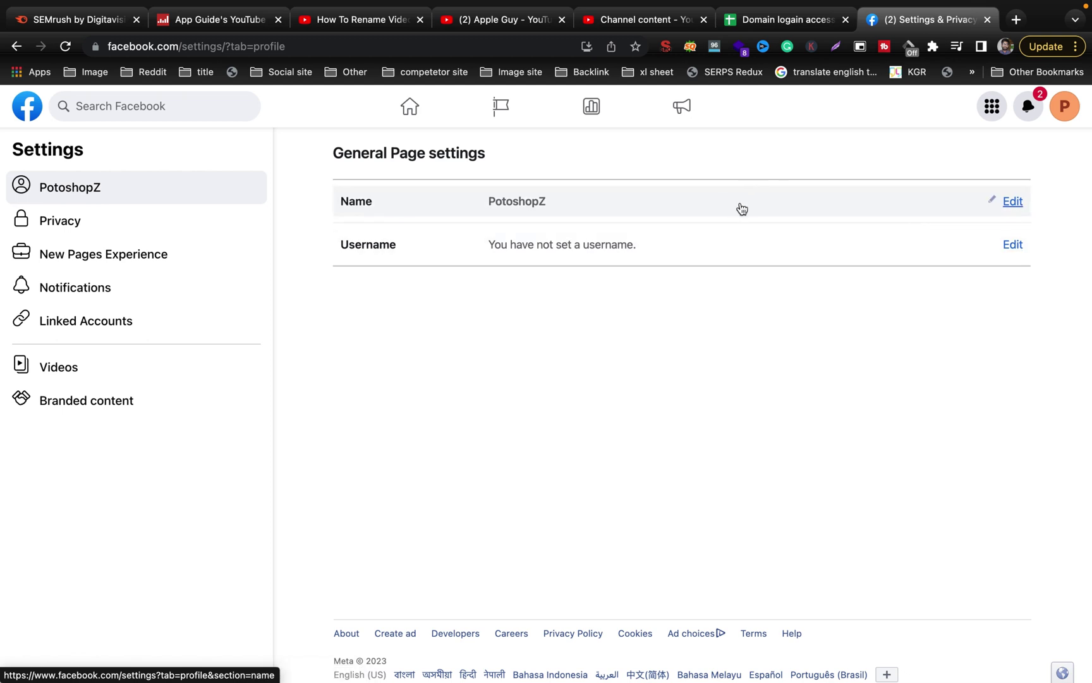
left_click(1012, 202)
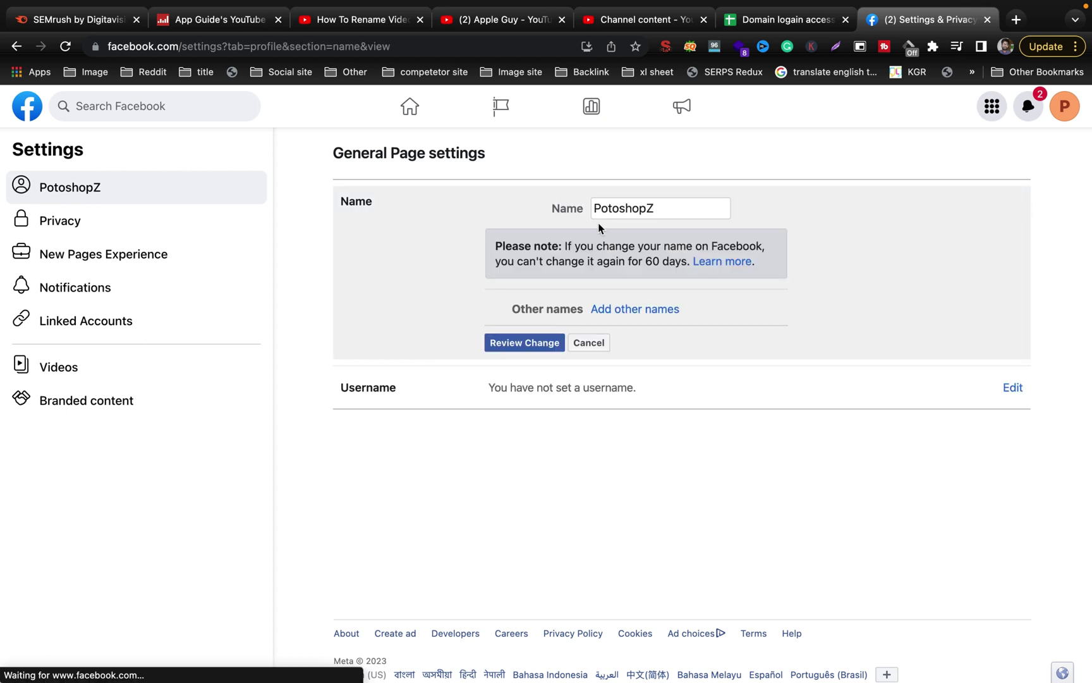
left_click(668, 208)
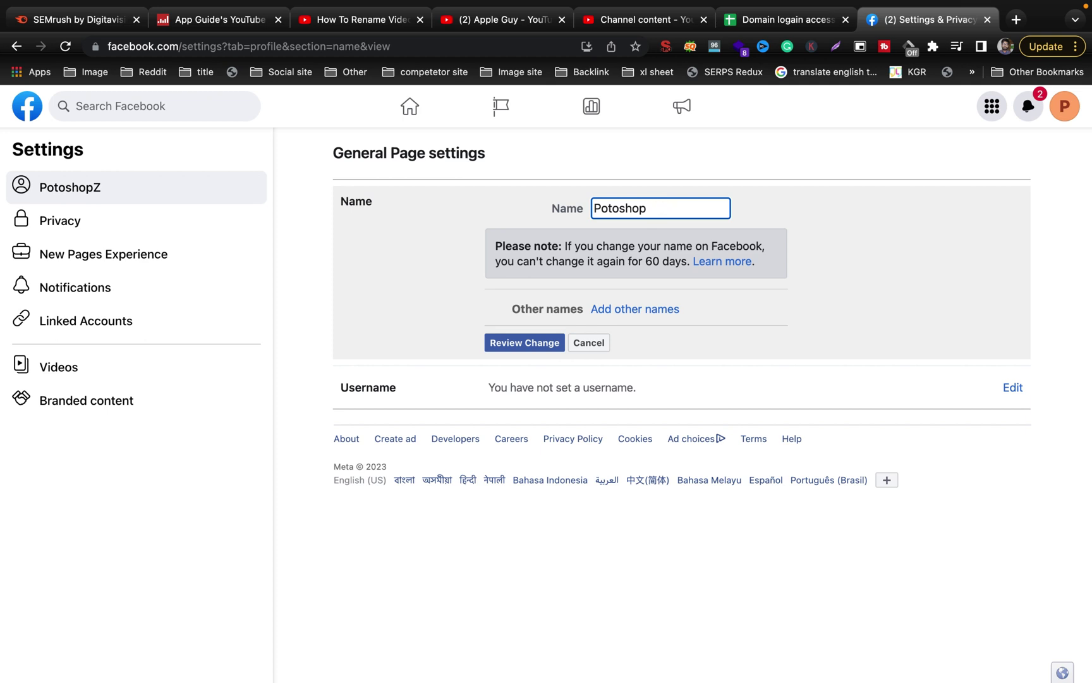
type("Tutorial 24")
- Submit 'Potoshop Tutorial 24' for review and check the current and new names
left_click(531, 345)
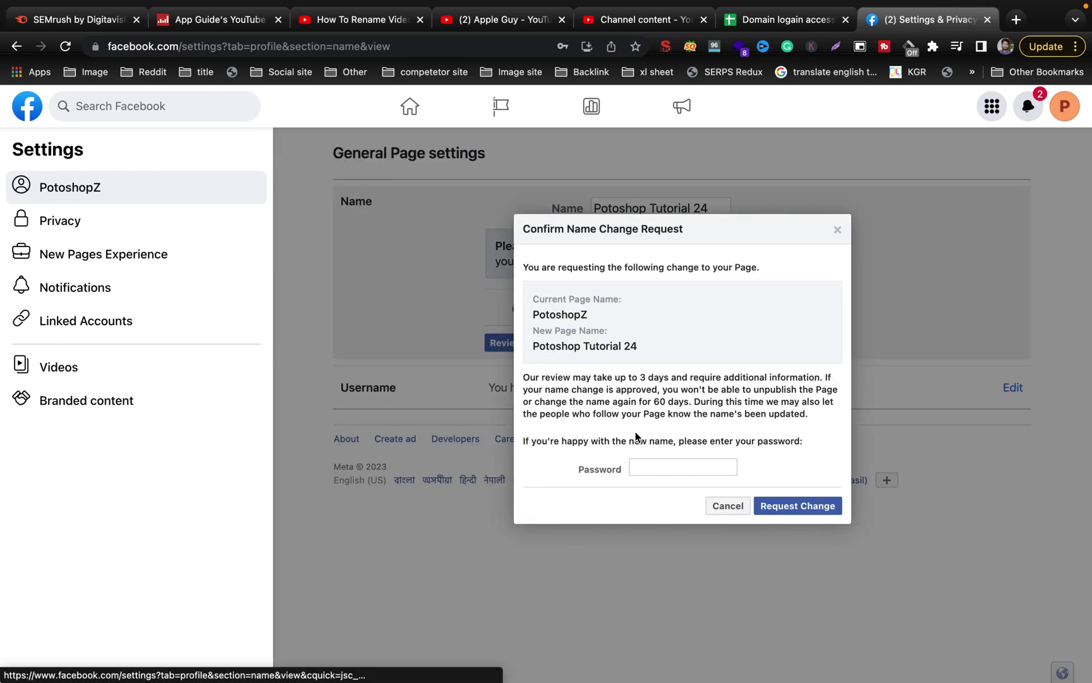
triple_click(554, 302)
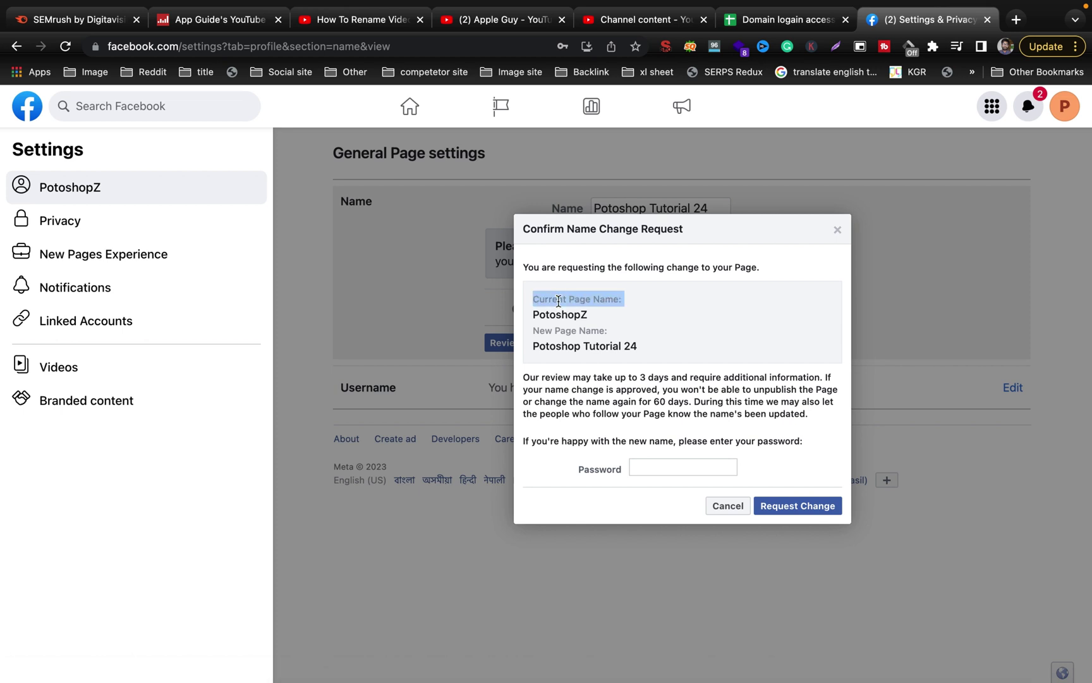
double_click(572, 315)
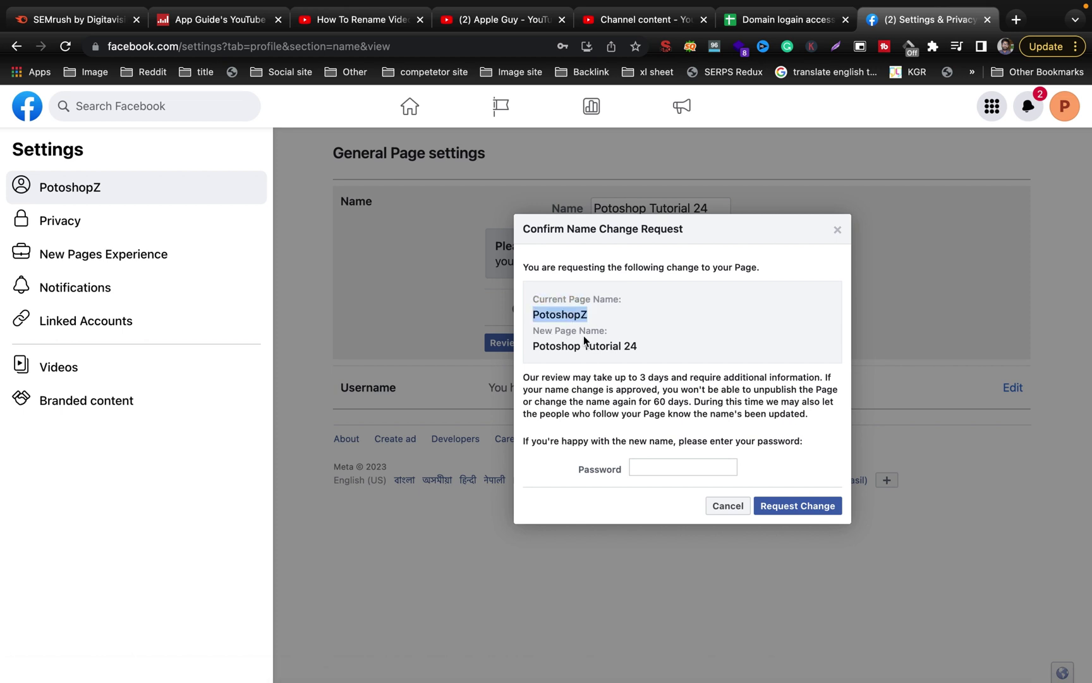
double_click(575, 346)
double_click(574, 345)
- Confirm with the saved account password and send the name change request
left_click(653, 463)
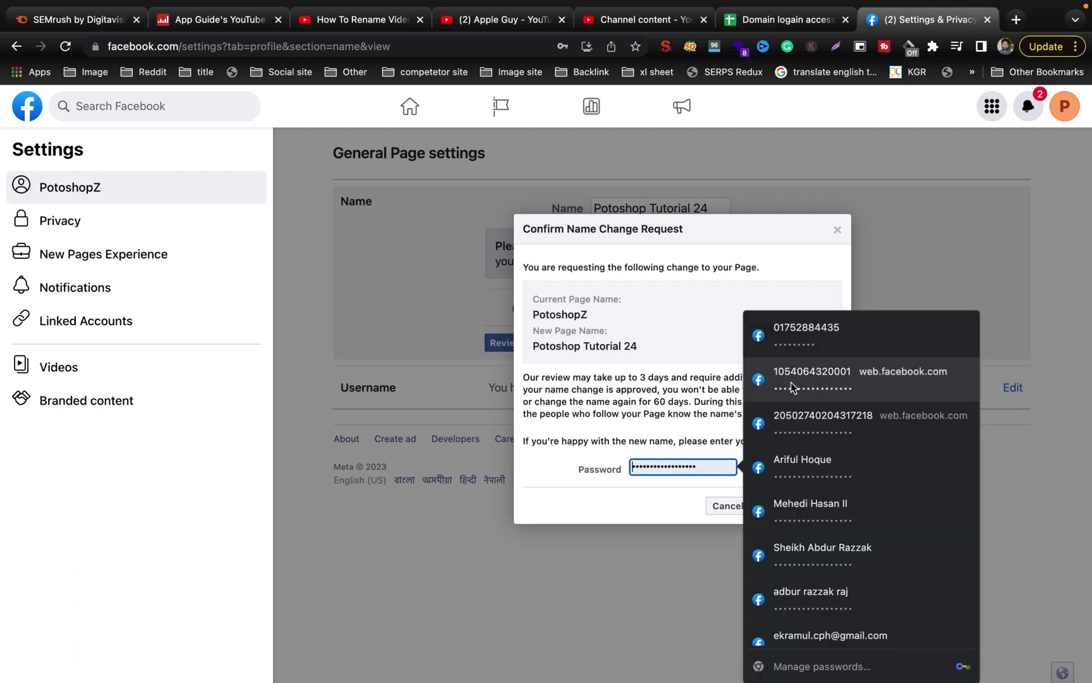
left_click(832, 337)
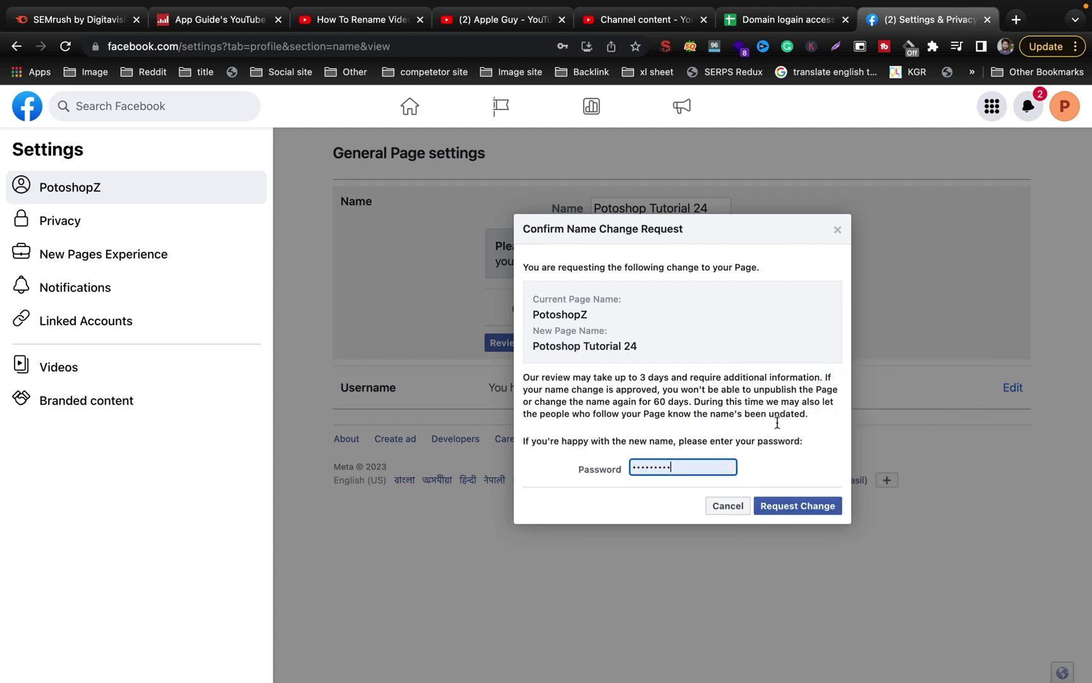
left_click(796, 508)
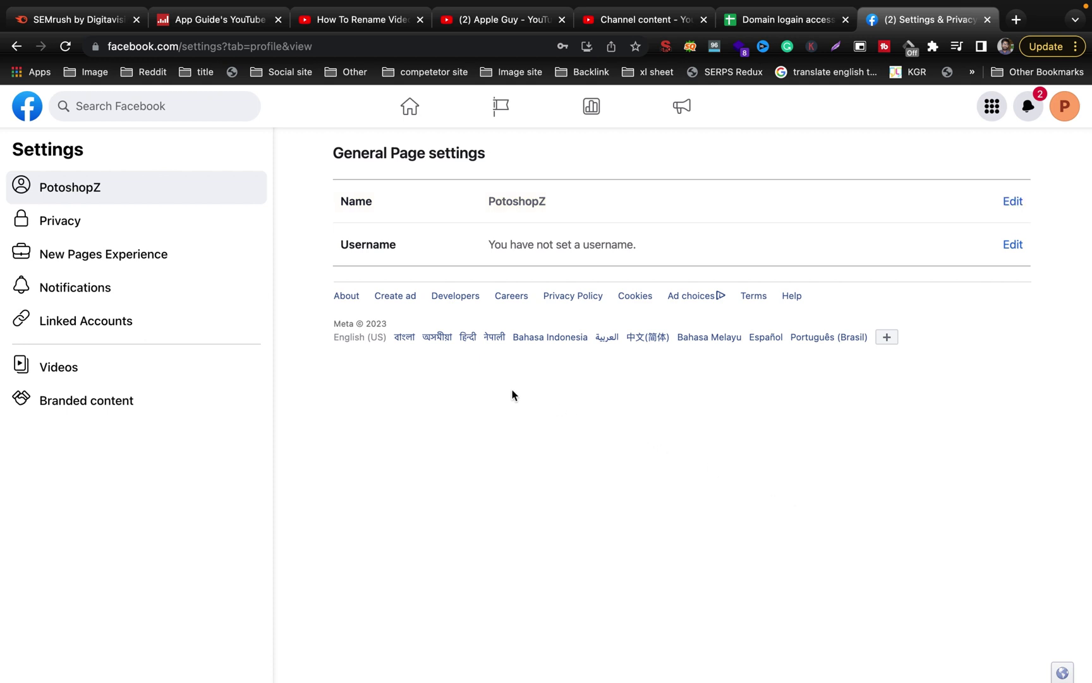
- Reload General Page settings to show 'Potoshop Tutorial 24' and open the account menu
left_click(64, 47)
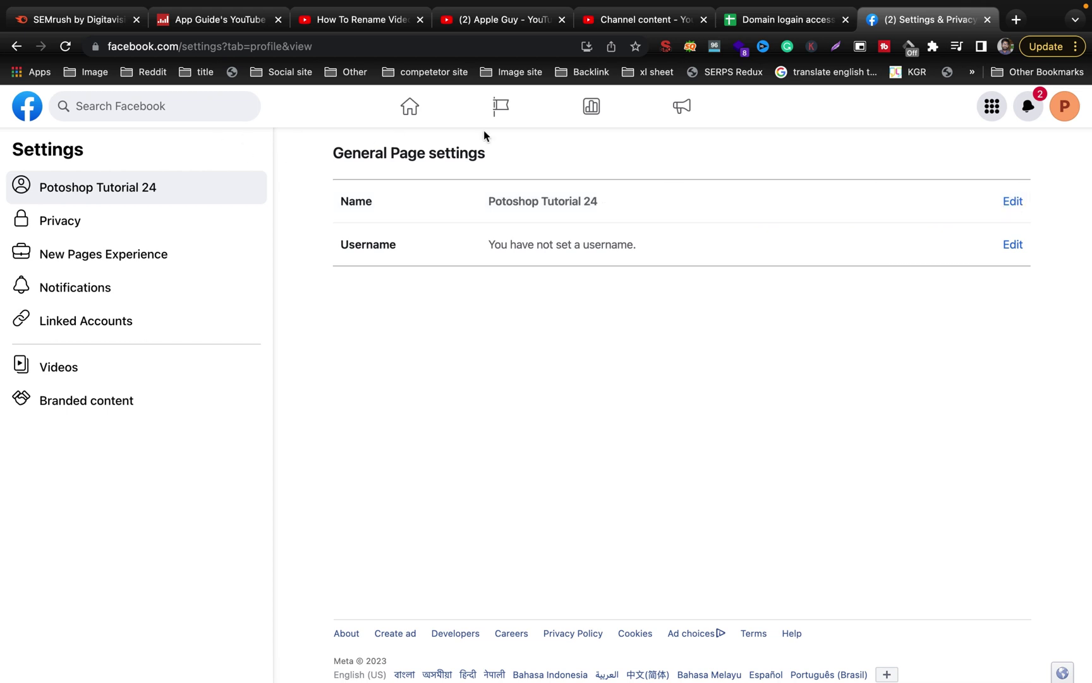
left_click(1066, 106)
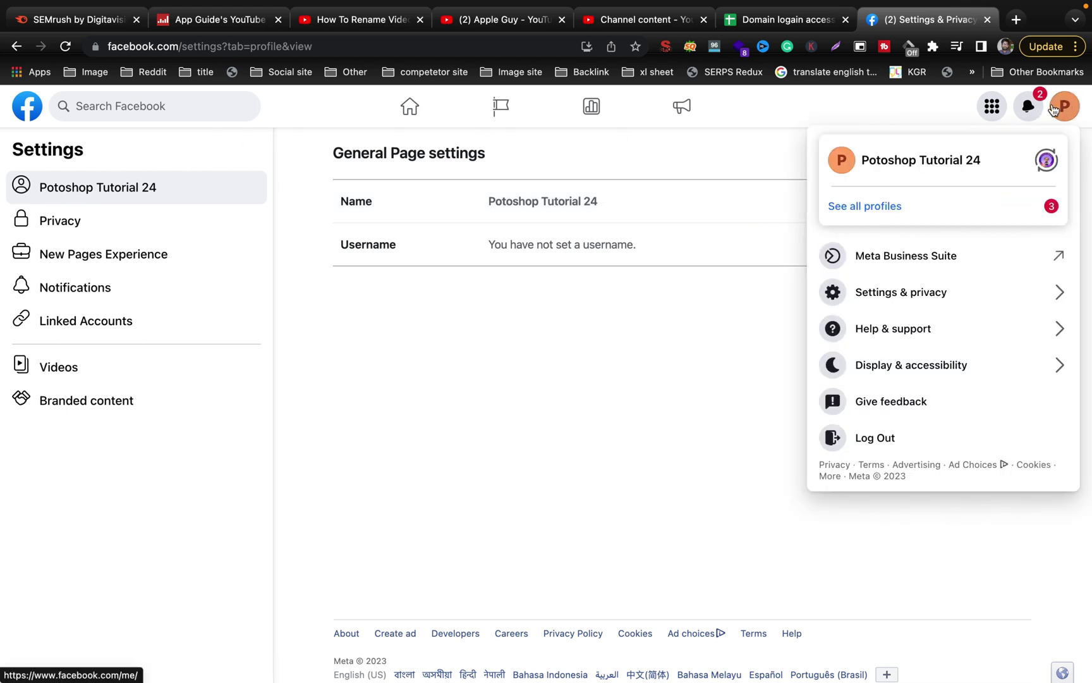
- Open the Potoshop Tutorial 24 profile and highlight the new name in its header
left_click(909, 167)
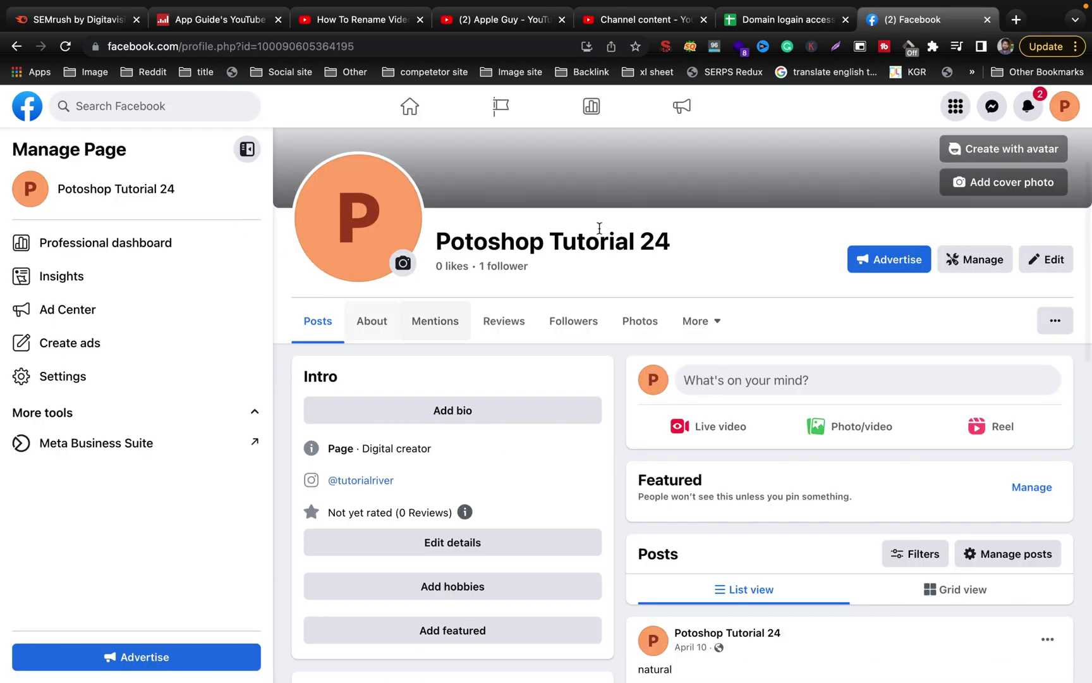
triple_click(596, 243)
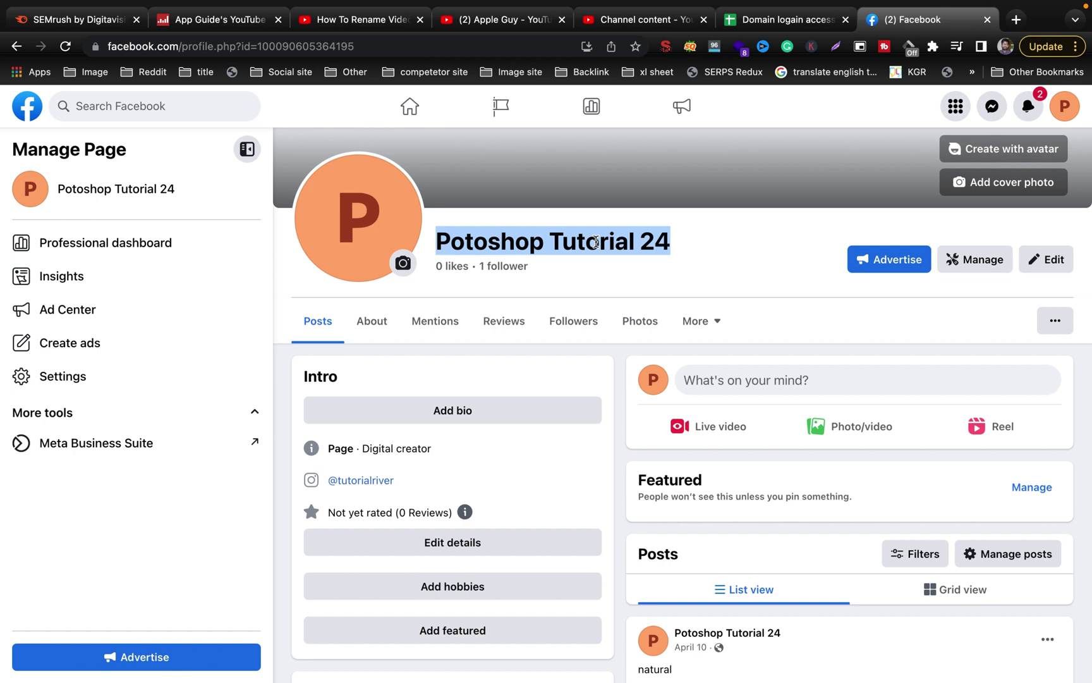